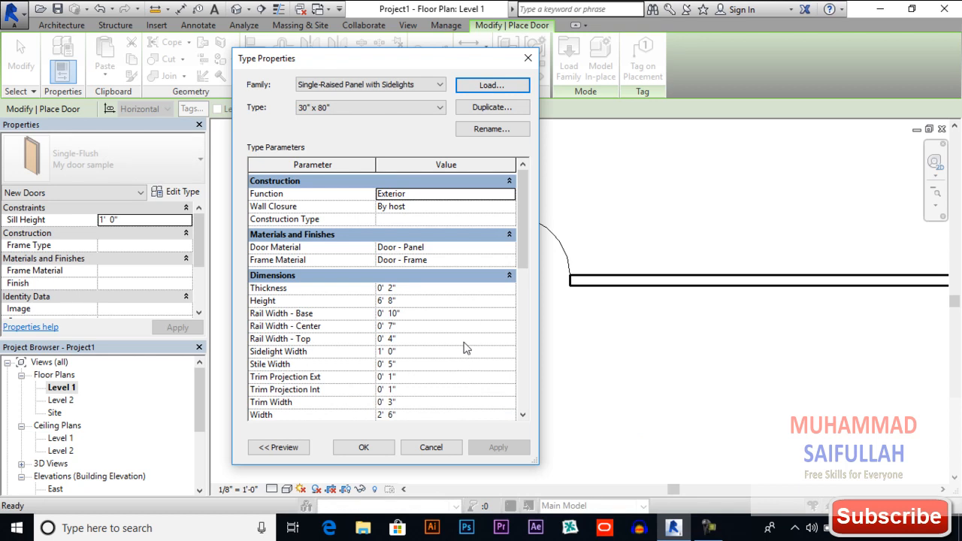
Choose the 36" x 84" type of the Single-Raised Panel with Sidelights door family
scroll(465, 347, down, 1)
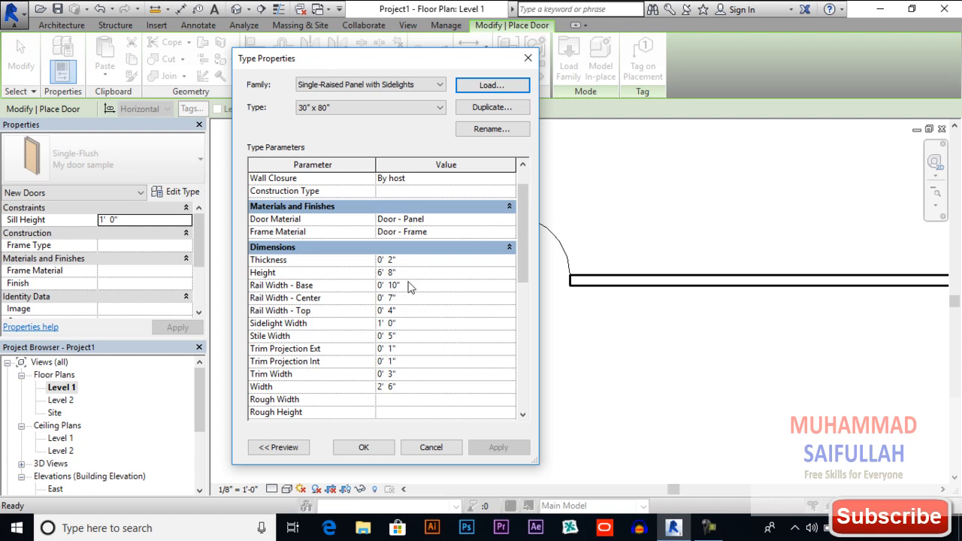
scroll(400, 282, up, 1)
click(338, 106)
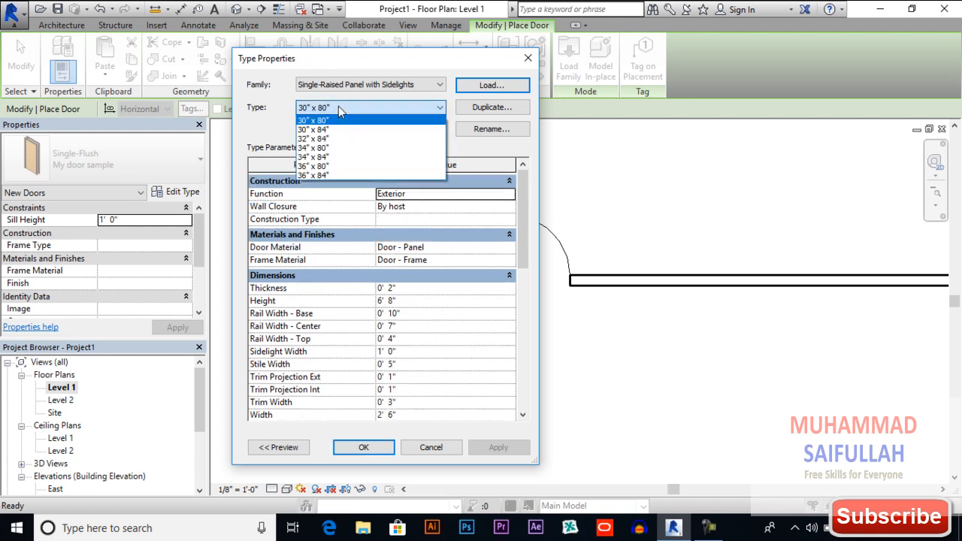
click(293, 109)
click(350, 85)
click(351, 87)
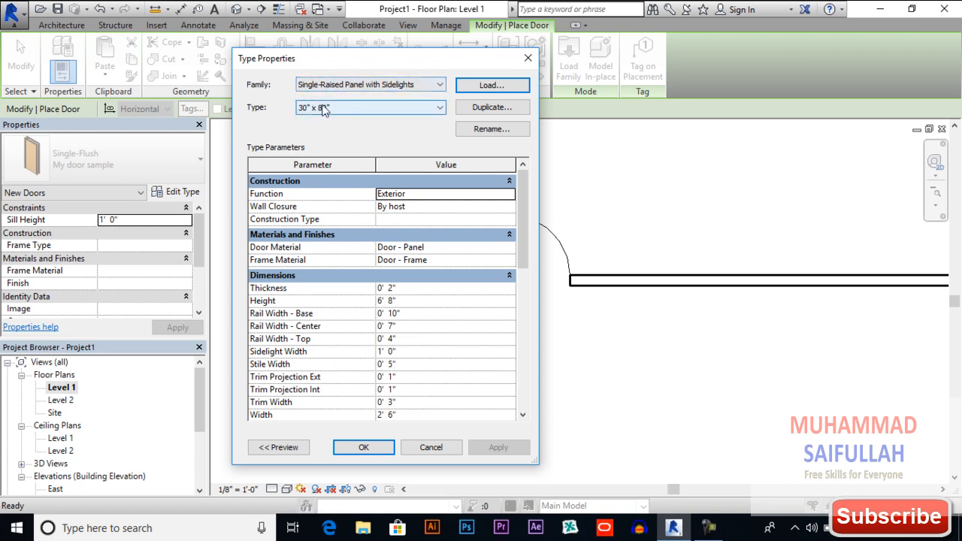
click(329, 109)
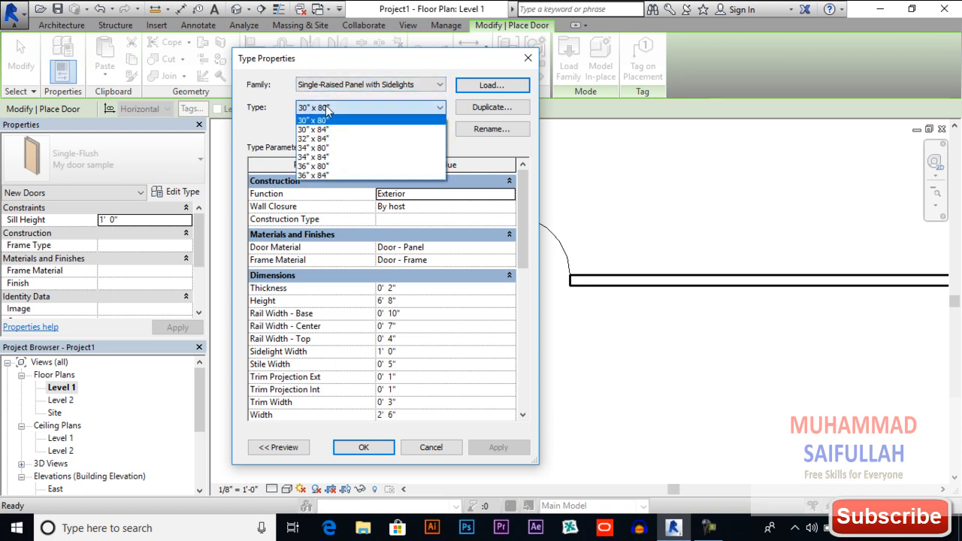
click(325, 175)
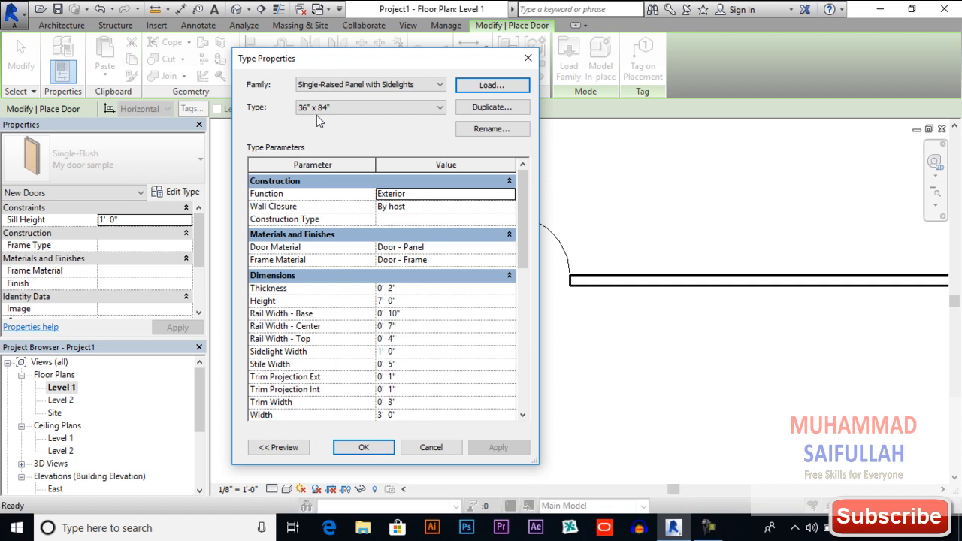
Duplicate the 36" x 84" door type under the name 5 x 84" 2
click(485, 107)
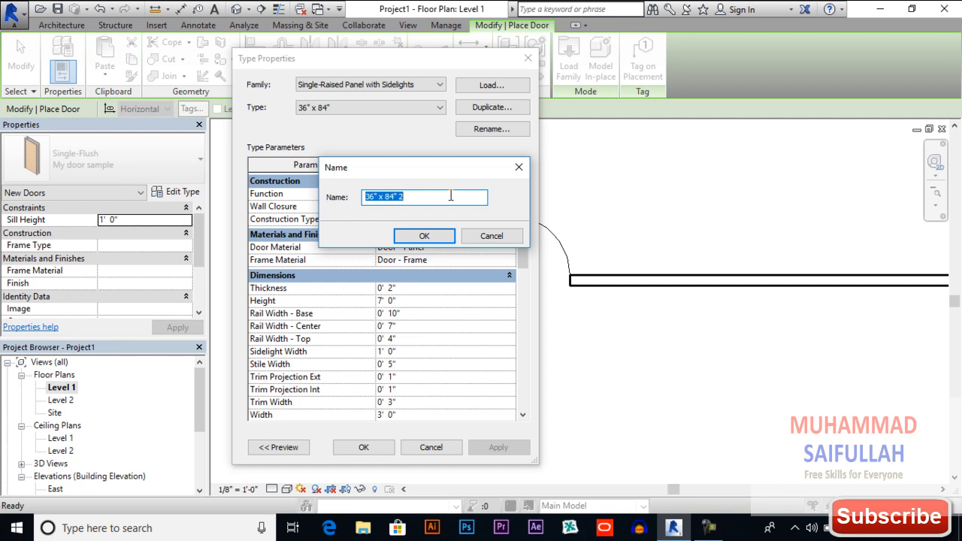
drag(378, 196, 356, 198)
text(6)
key(Escape)
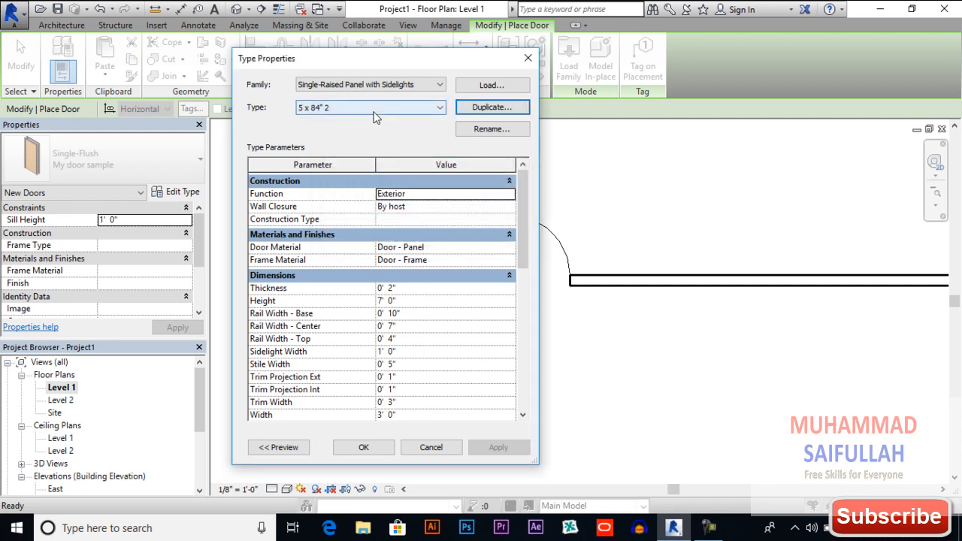
Rename the duplicated door type as 5'x8'
click(474, 129)
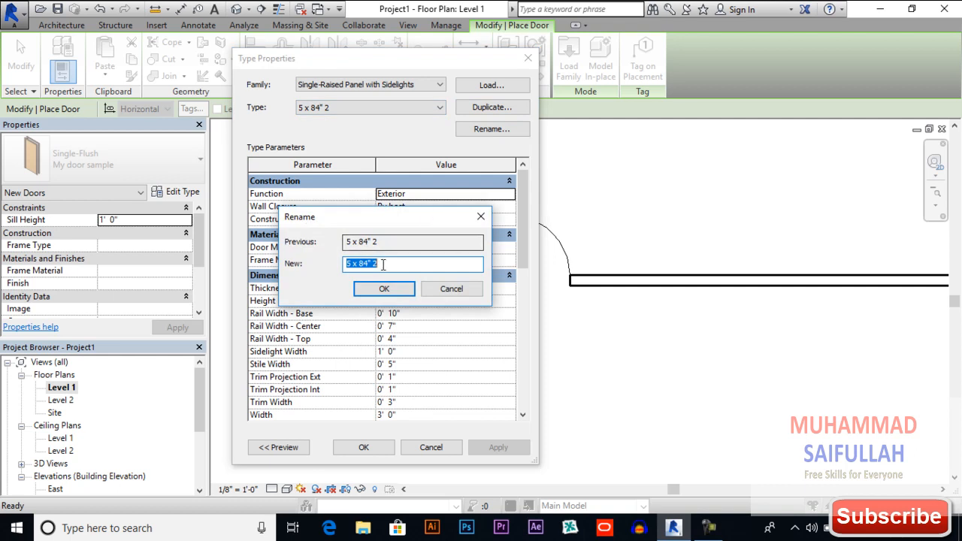
click(351, 263)
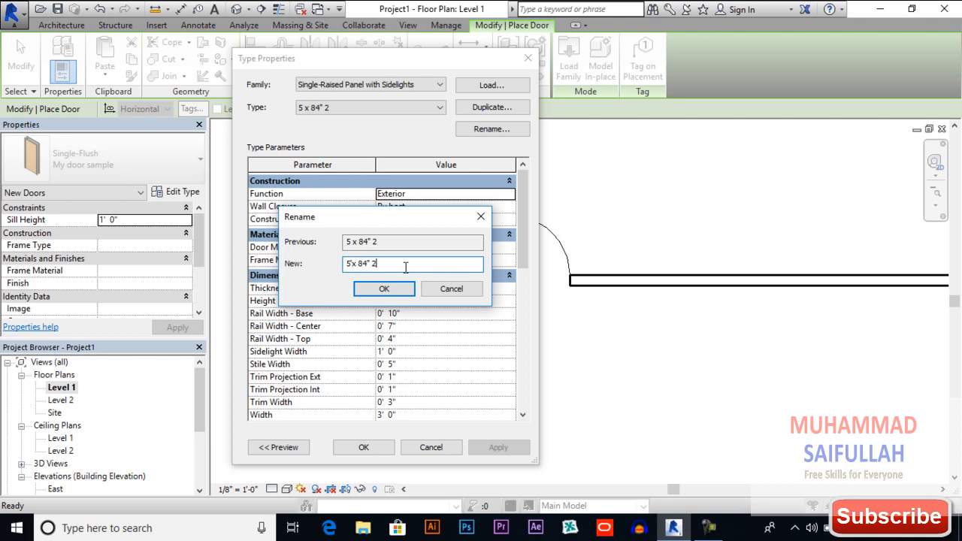
key(BackSpace)
key(BackSpace)
key(BackSpace)
key(BackSpace)
key(BackSpace)
text(96)
text(")
click(390, 263)
key(BackSpace)
key(BackSpace)
key(BackSpace)
key(BackSpace)
text(8')
click(380, 289)
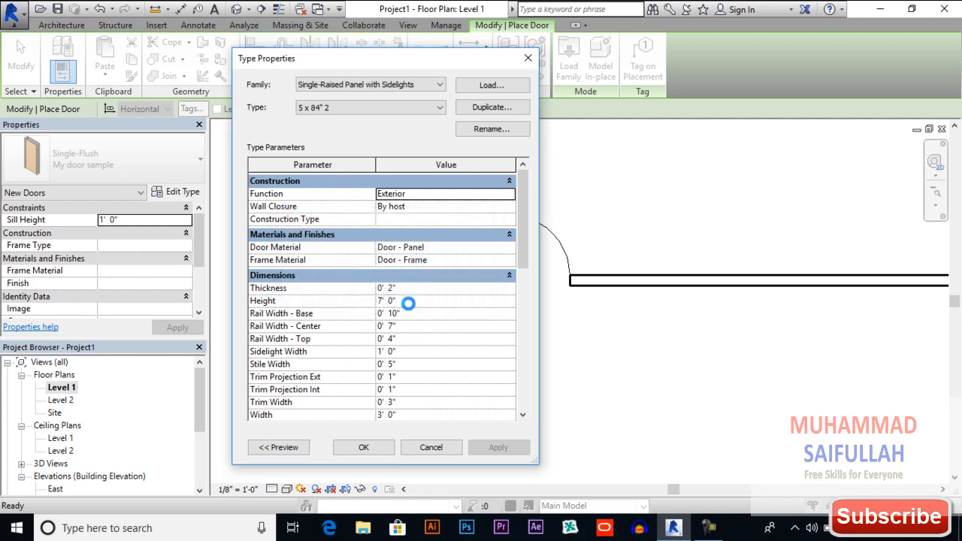
Set the door type's height to 8' 0" and its width to 5' 0", and accept the type properties
click(408, 300)
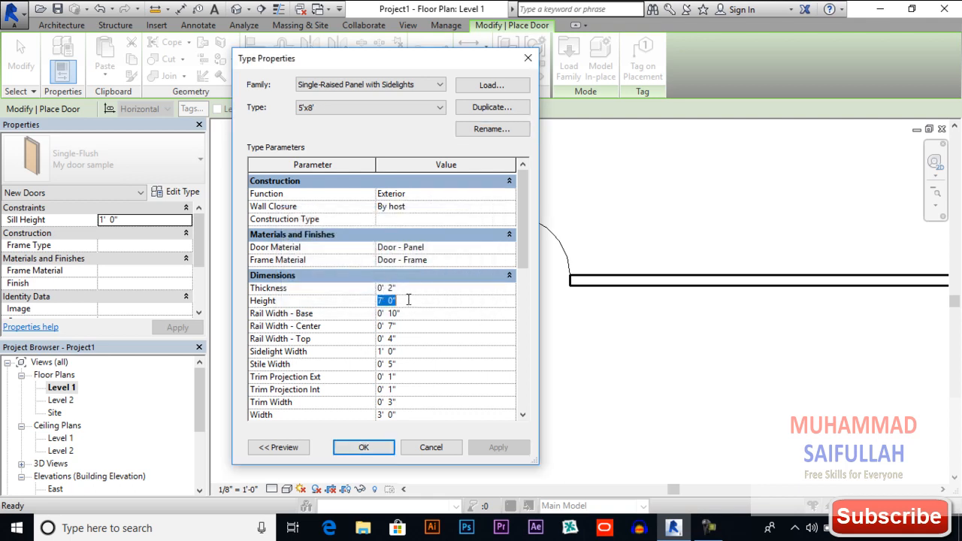
text(8' 0")
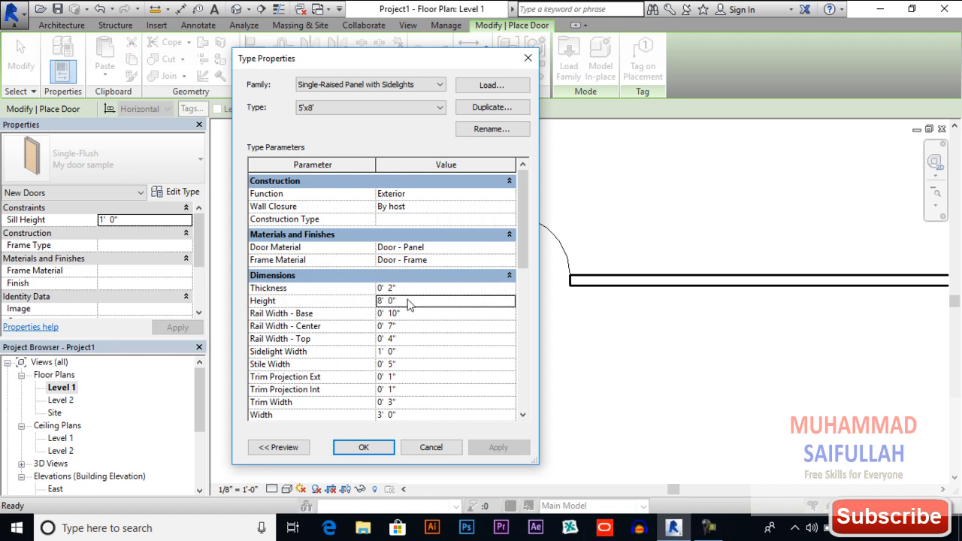
scroll(407, 376, down, 2)
click(411, 359)
text(5)
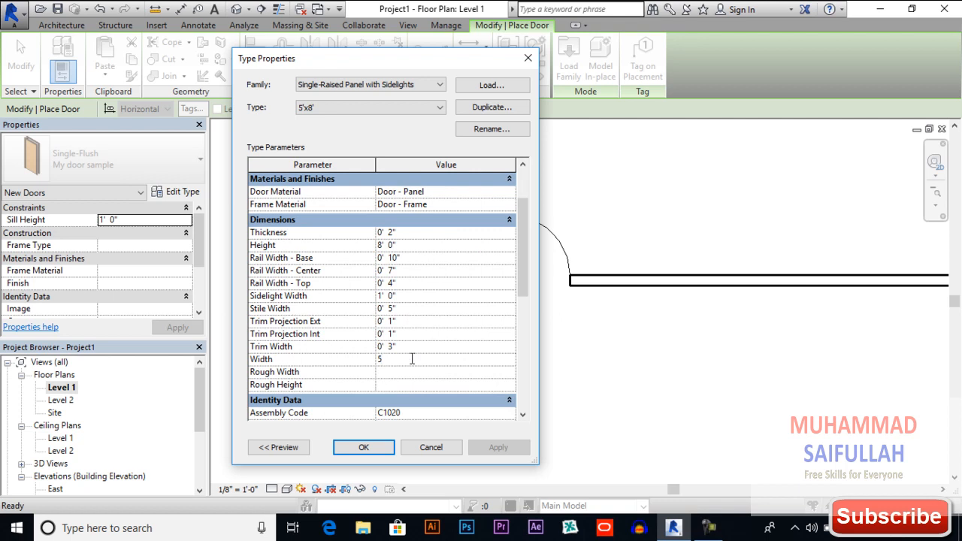
key(Return)
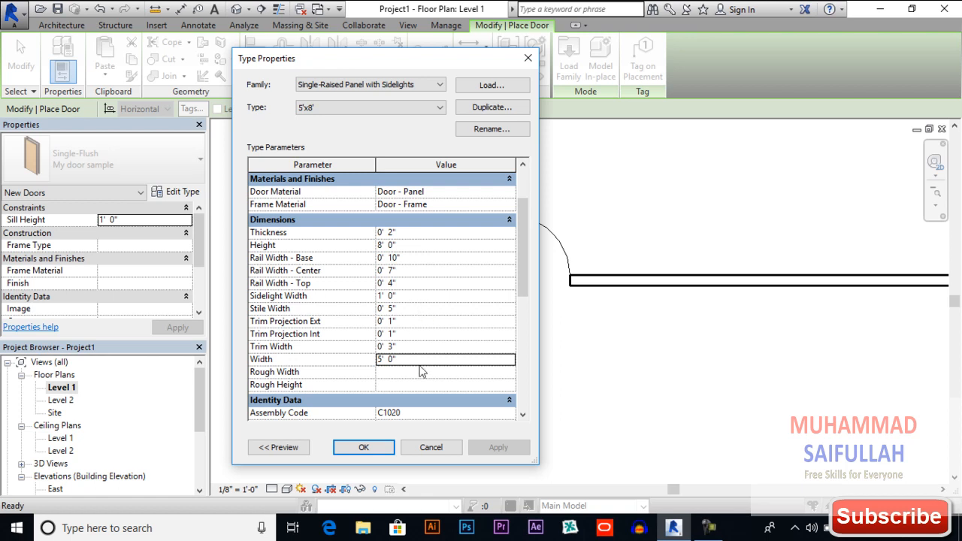
click(372, 450)
click(368, 449)
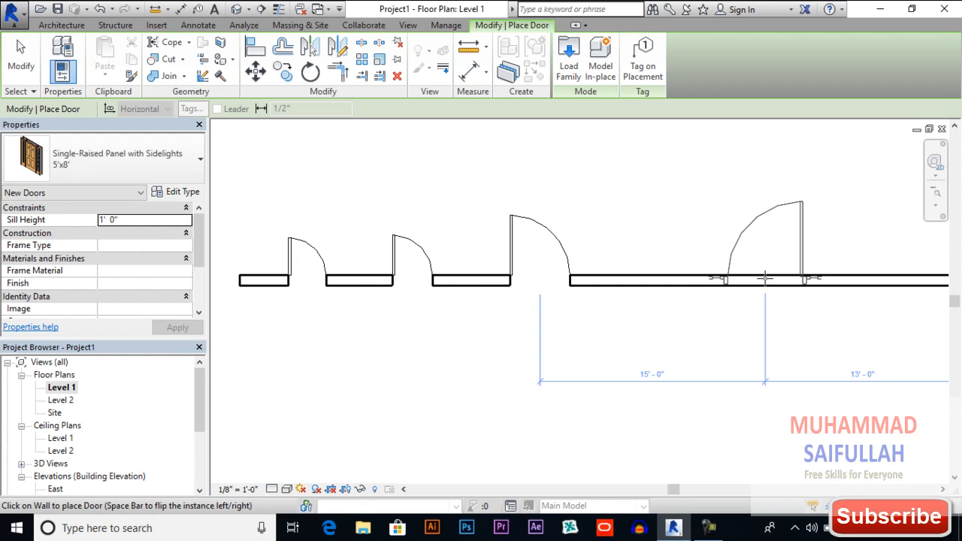
Try placing the door in the wall, undo it, and set the sill height for new doors to 0' 0"
click(765, 278)
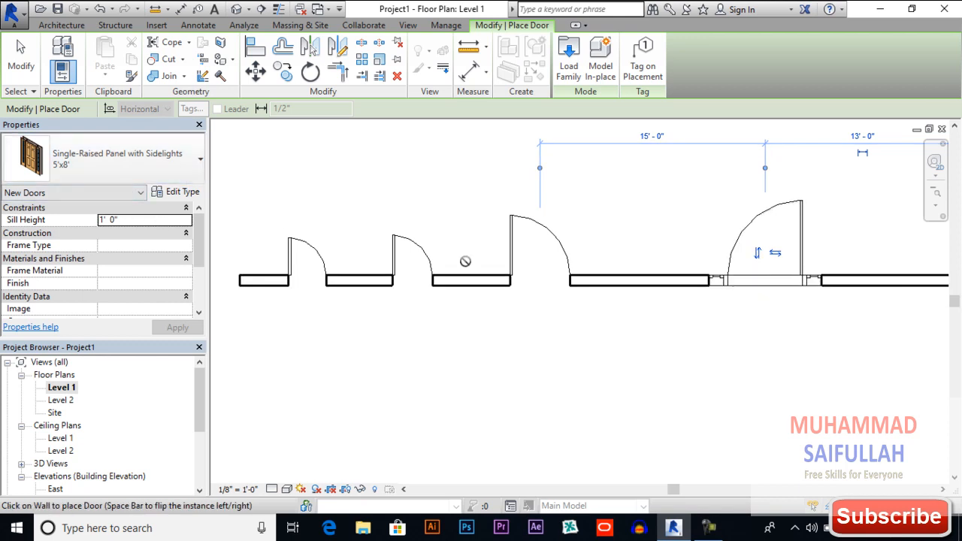
key(ctrl+z)
click(138, 219)
text(0)
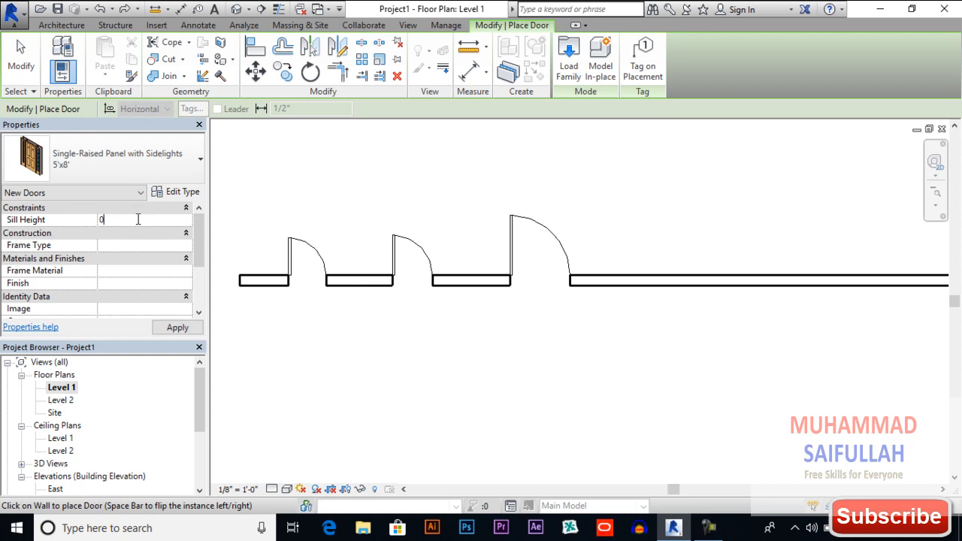
click(189, 327)
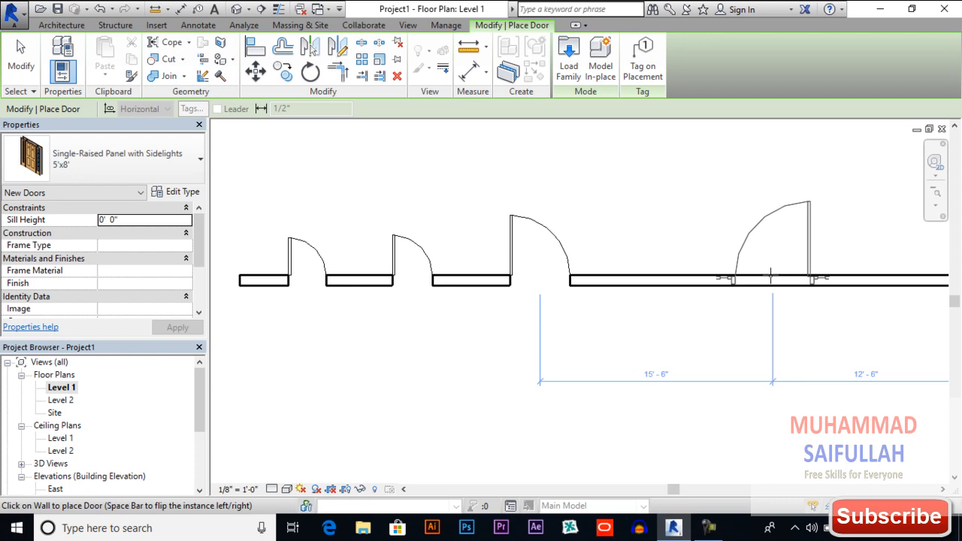
Flip the 5'x8' door's hinge side, place it in the wall about 15' 6" from the third door, and finish placing doors
key(space)
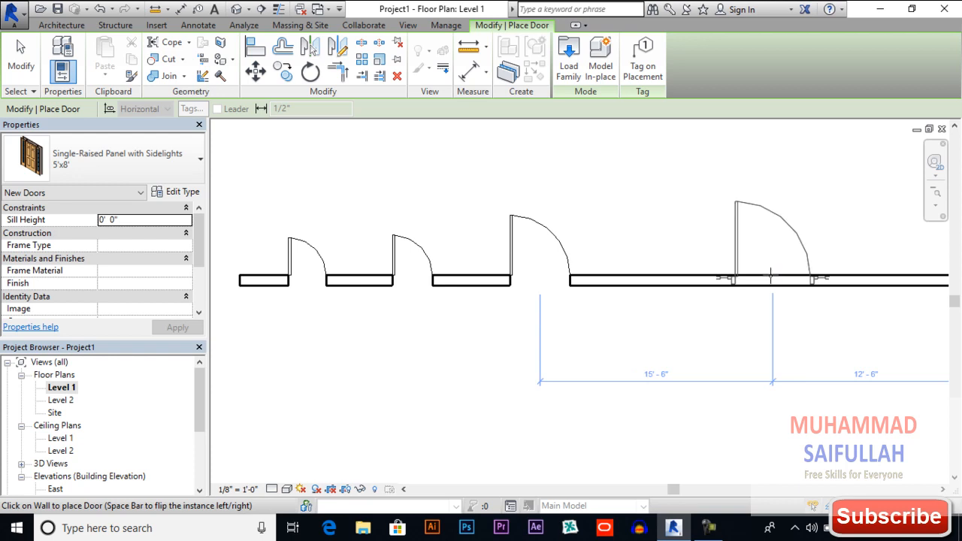
click(770, 276)
key(Escape)
key(Escape)
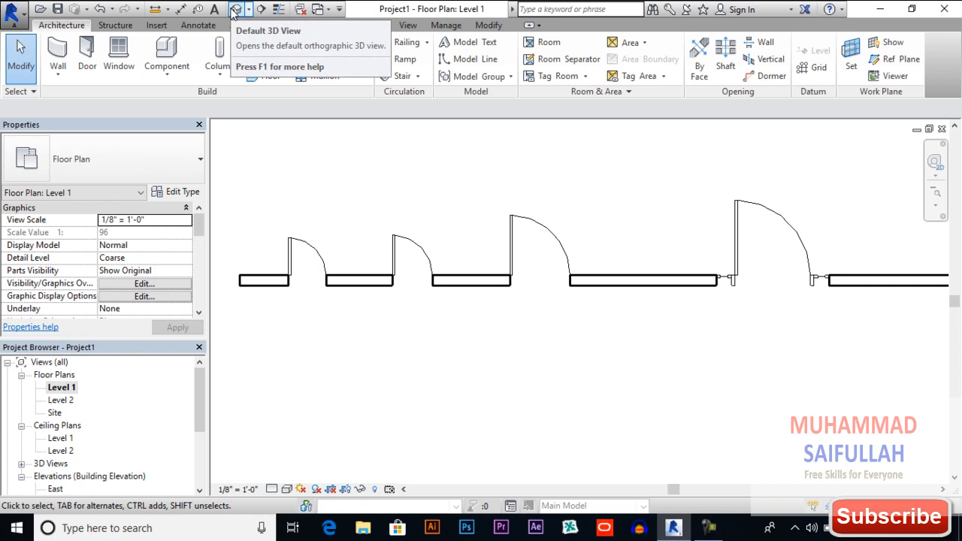
Open the default 3D view and examine the doors along the wall
click(234, 10)
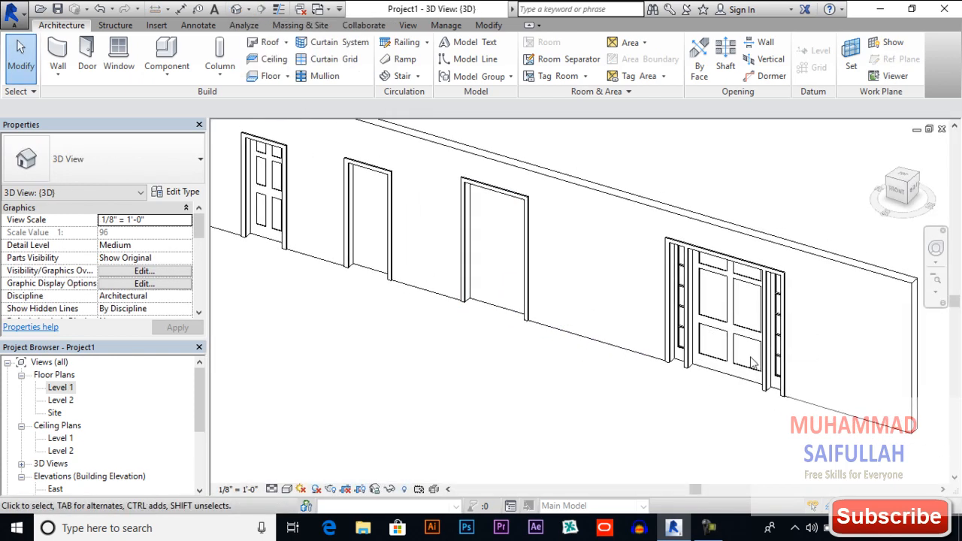
middle_drag(569, 304, 608, 333)
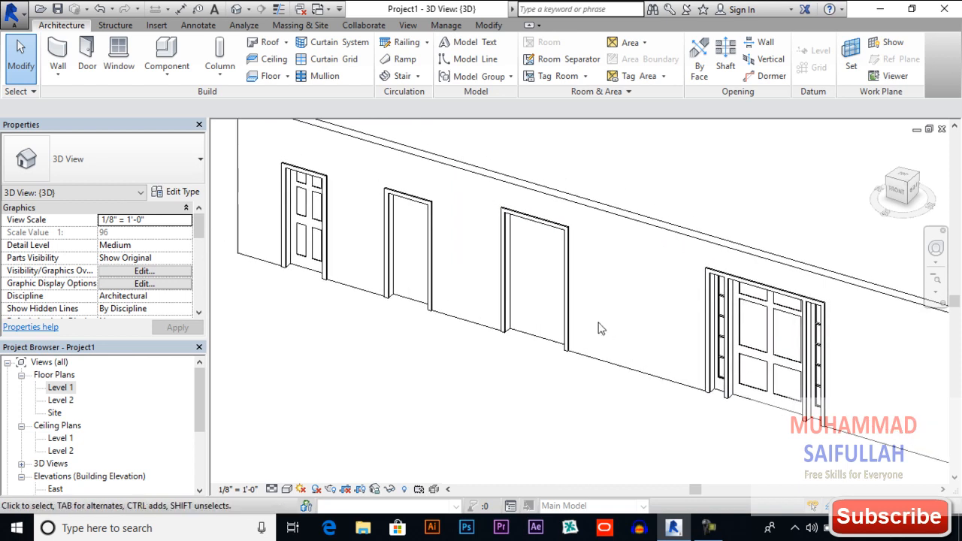
scroll(567, 335, down, 1)
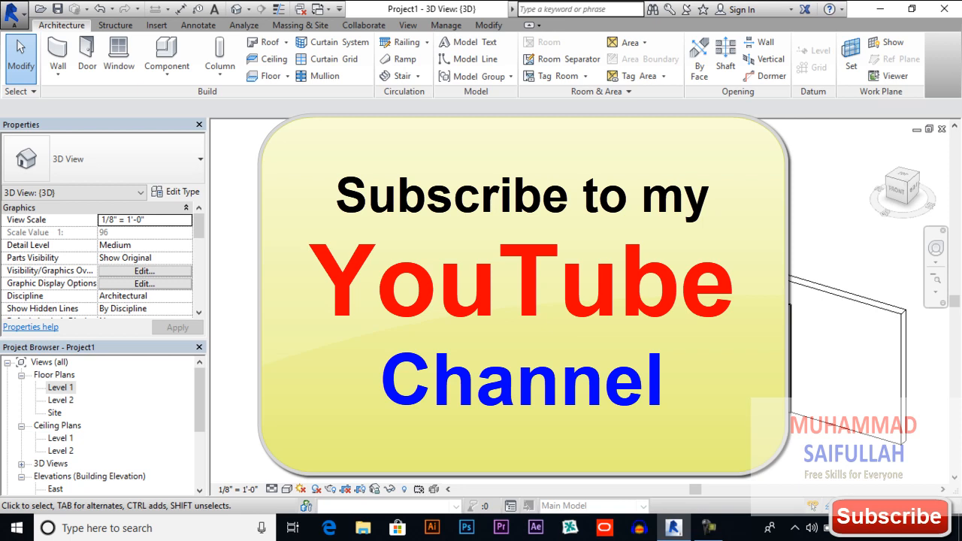
middle_drag(526, 300, 517, 313)
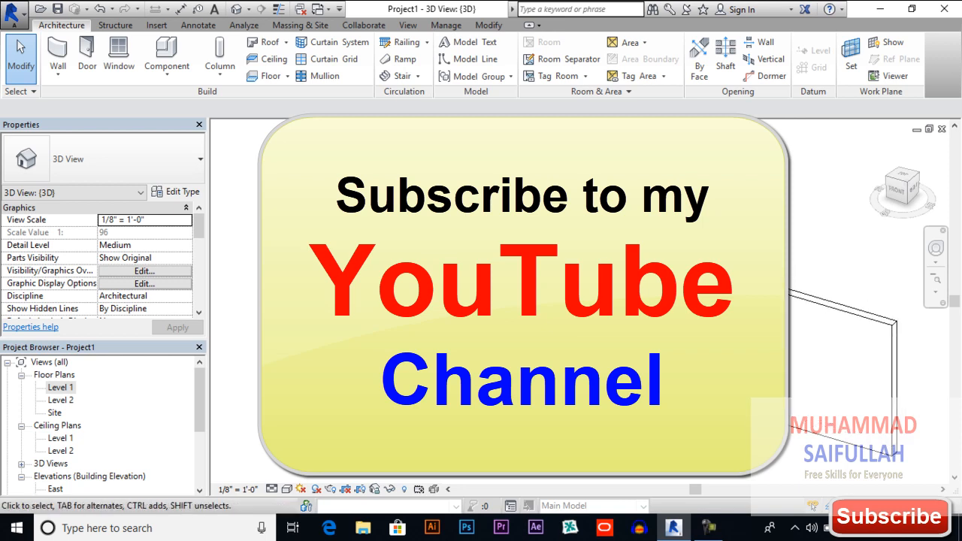
middle_drag(526, 300, 526, 300)
middle_drag(526, 301, 519, 297)
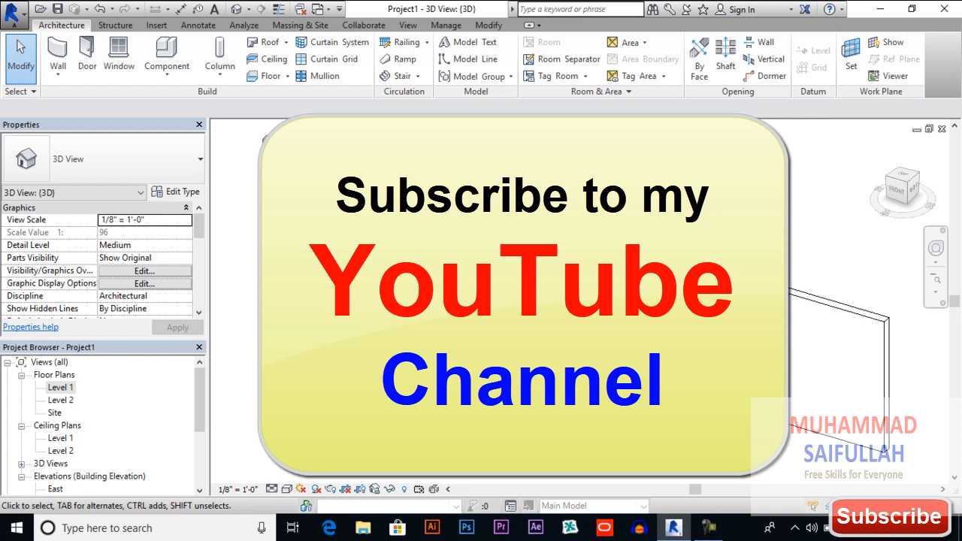